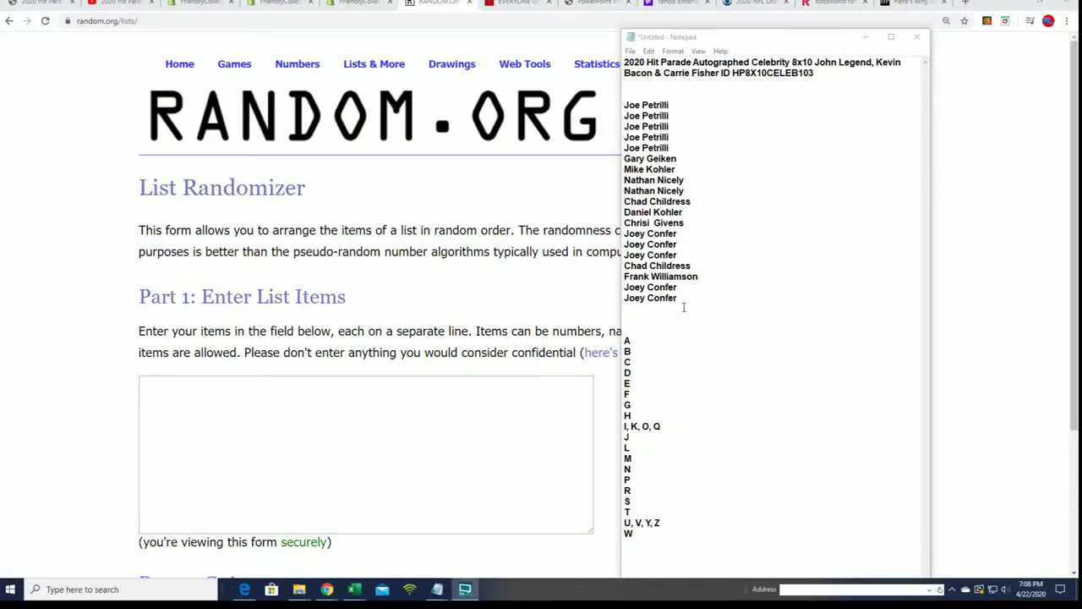
# Step: Copy the owner names from Notepad and bring up paste options in the List Randomizer's item box
pyautogui.moveTo(684, 307); pyautogui.dragTo(684, 111)
pyautogui.rightClick(684, 113)
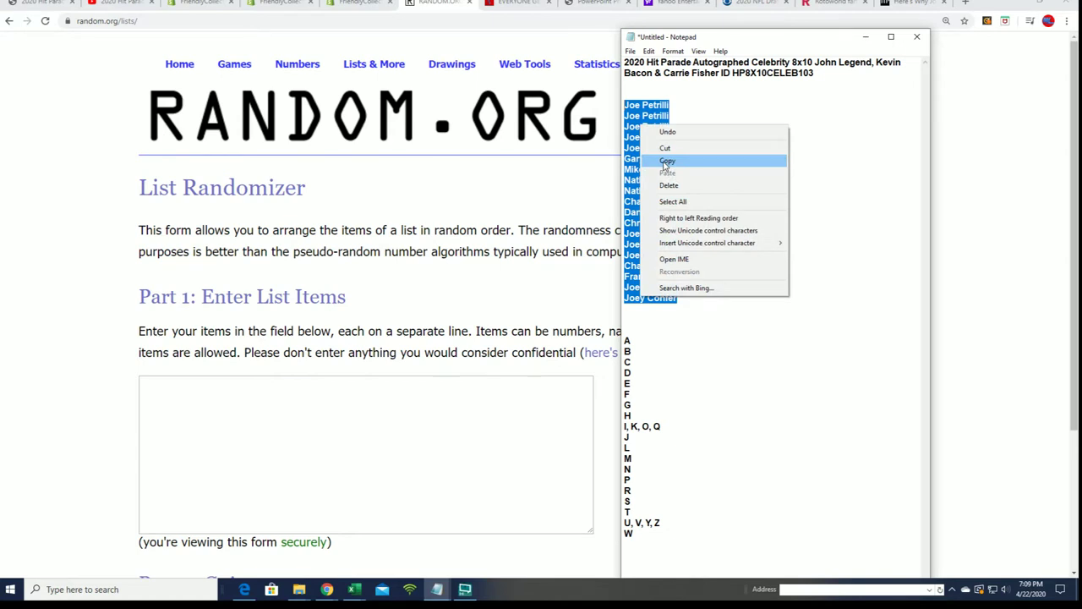
pyautogui.click(666, 163)
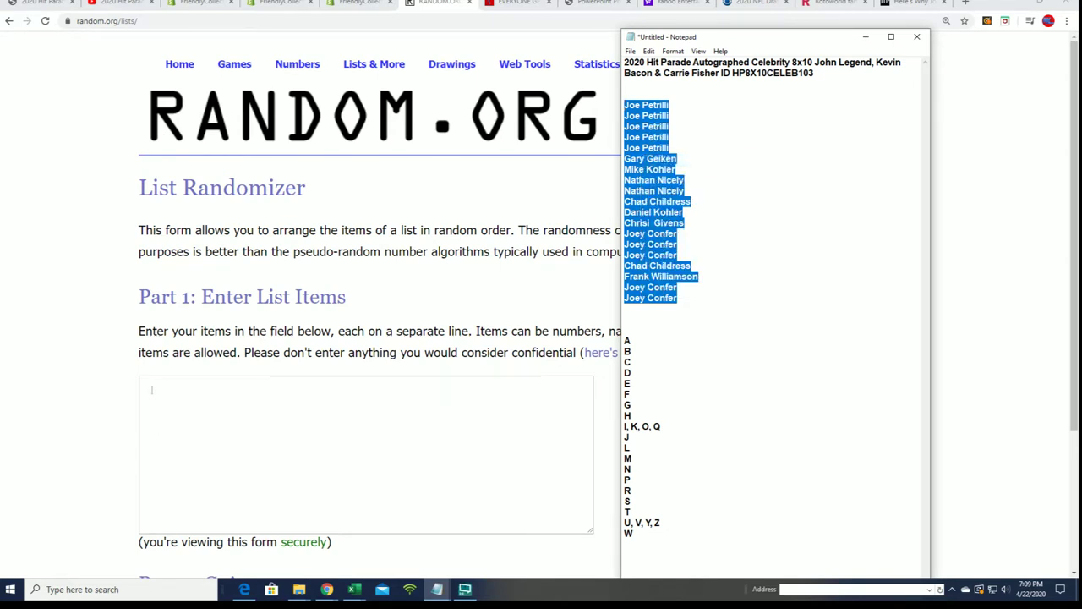
pyautogui.rightClick(146, 386)
# Step: Paste the owner names and shuffle the list seven times with Randomize and Again!
pyautogui.click(184, 471)
pyautogui.scroll(-3, 621, 410)
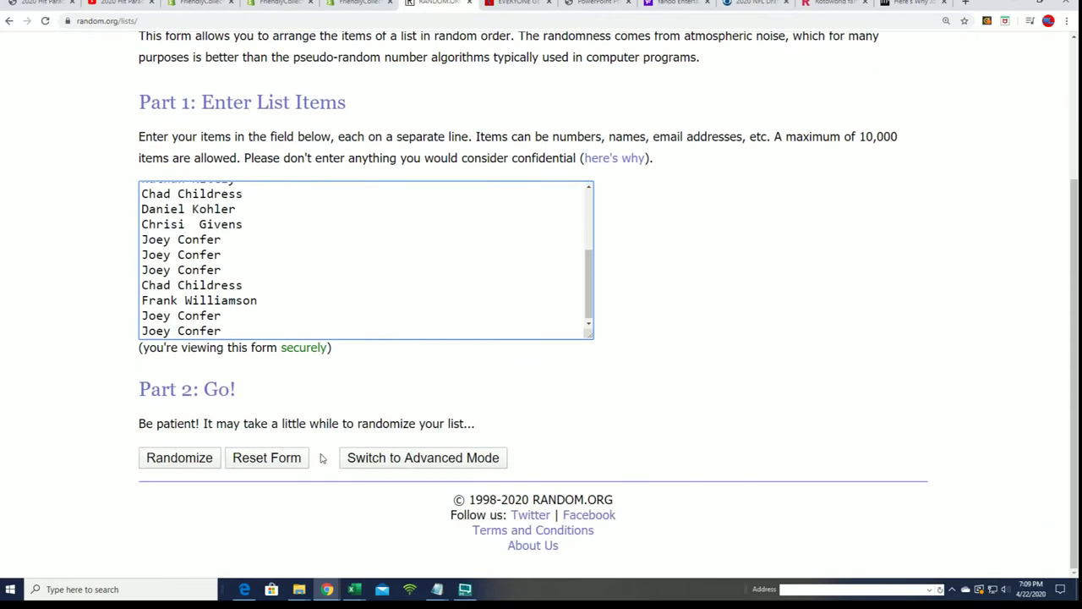
pyautogui.click(178, 461)
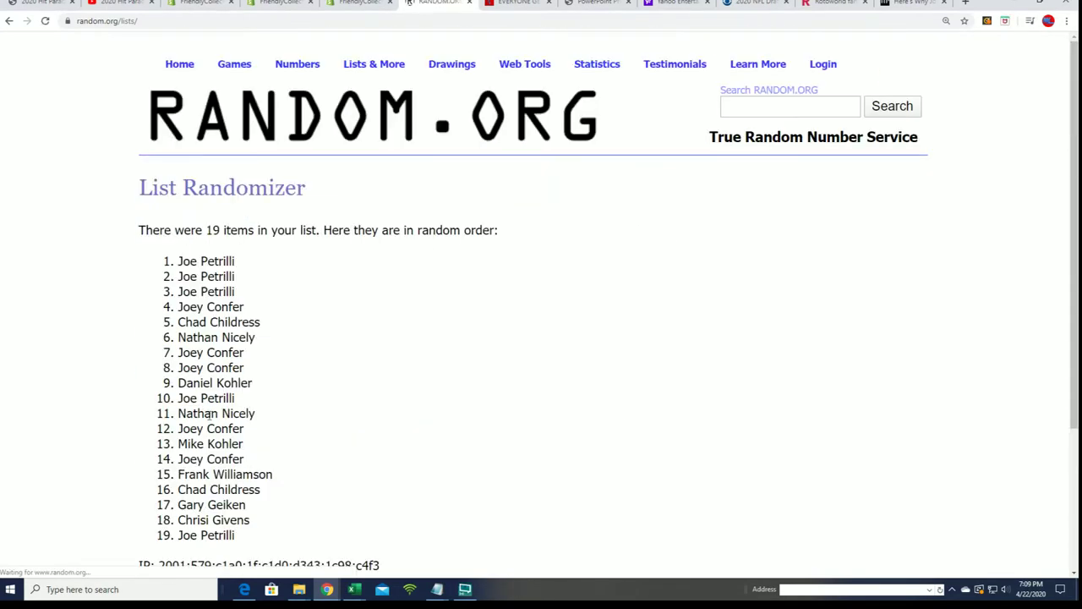
pyautogui.scroll(-1, 337, 356)
pyautogui.scroll(-1, 337, 356)
pyautogui.click(182, 456)
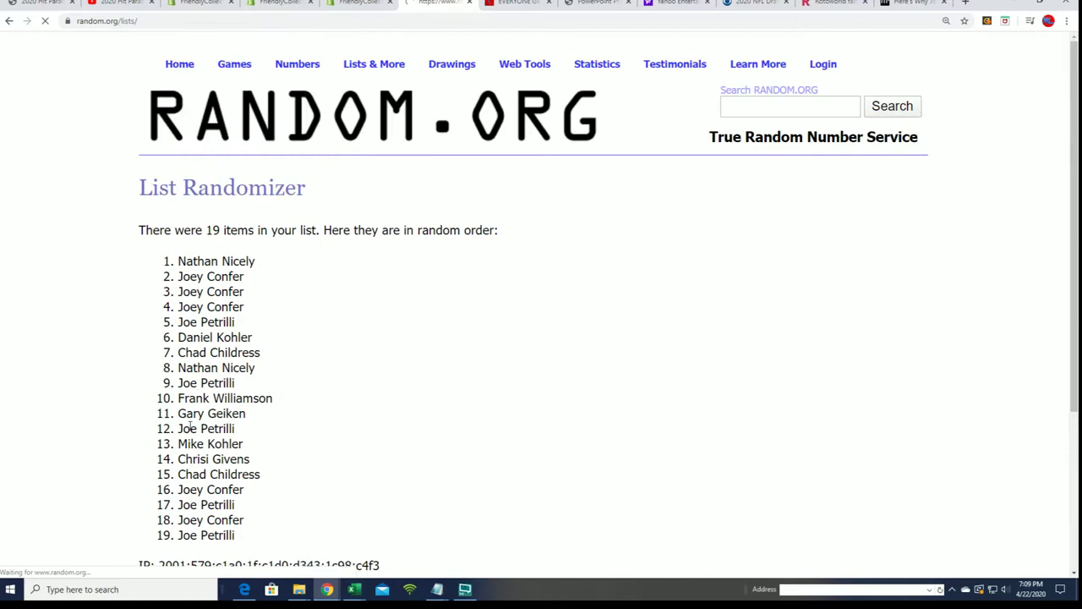
pyautogui.scroll(-3, 184, 431)
pyautogui.click(165, 459)
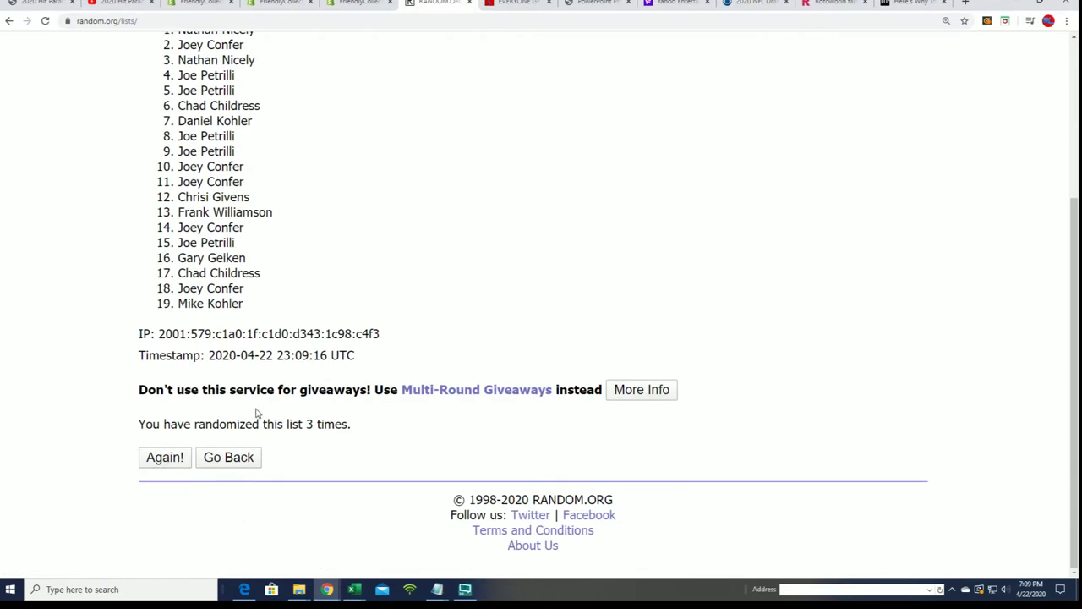
pyautogui.click(164, 465)
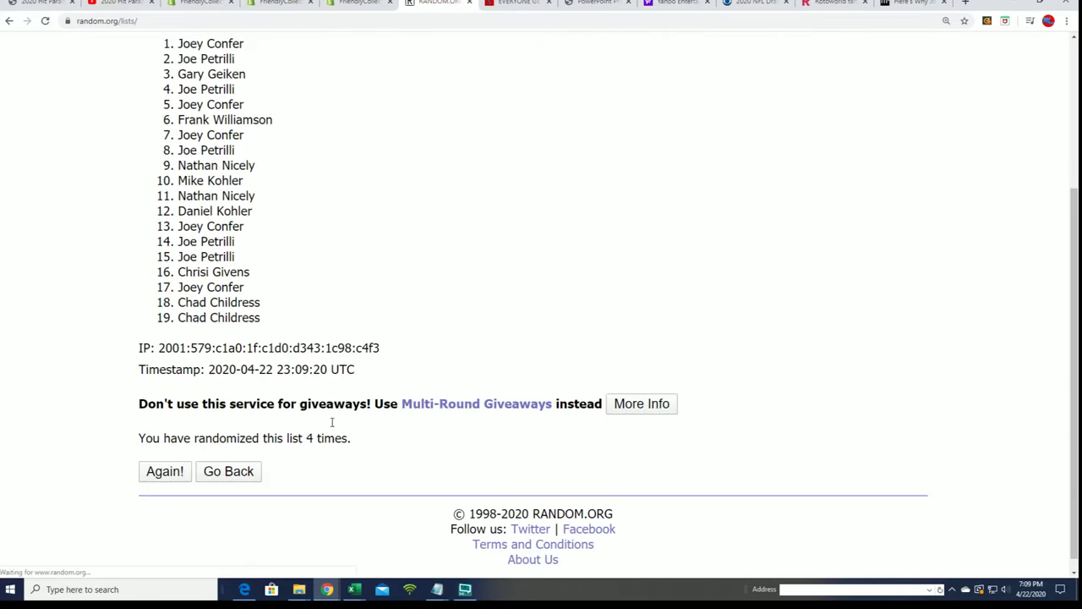
pyautogui.click(161, 459)
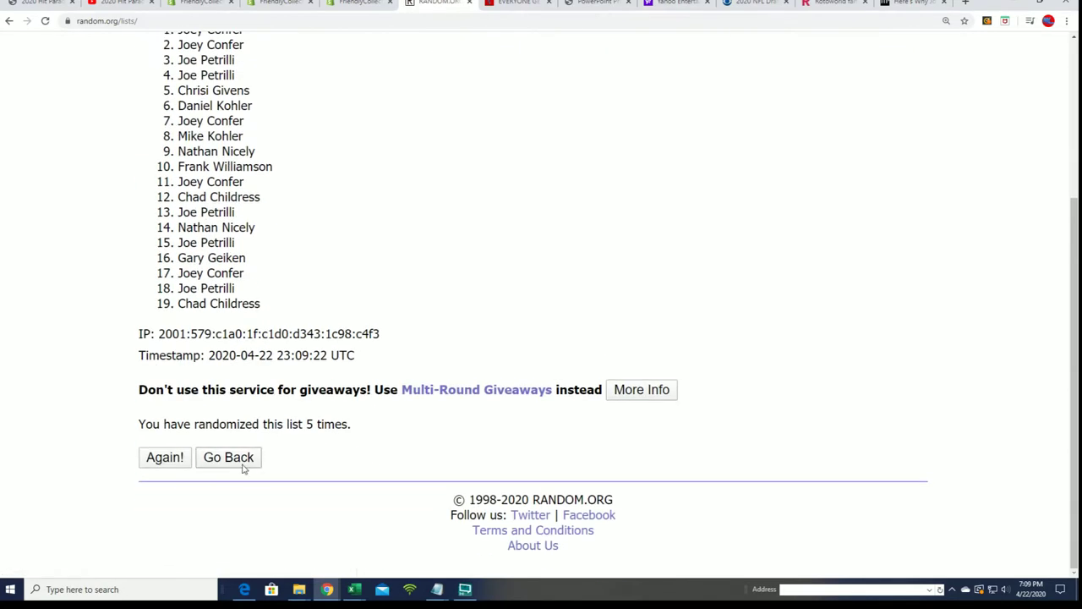
pyautogui.click(165, 459)
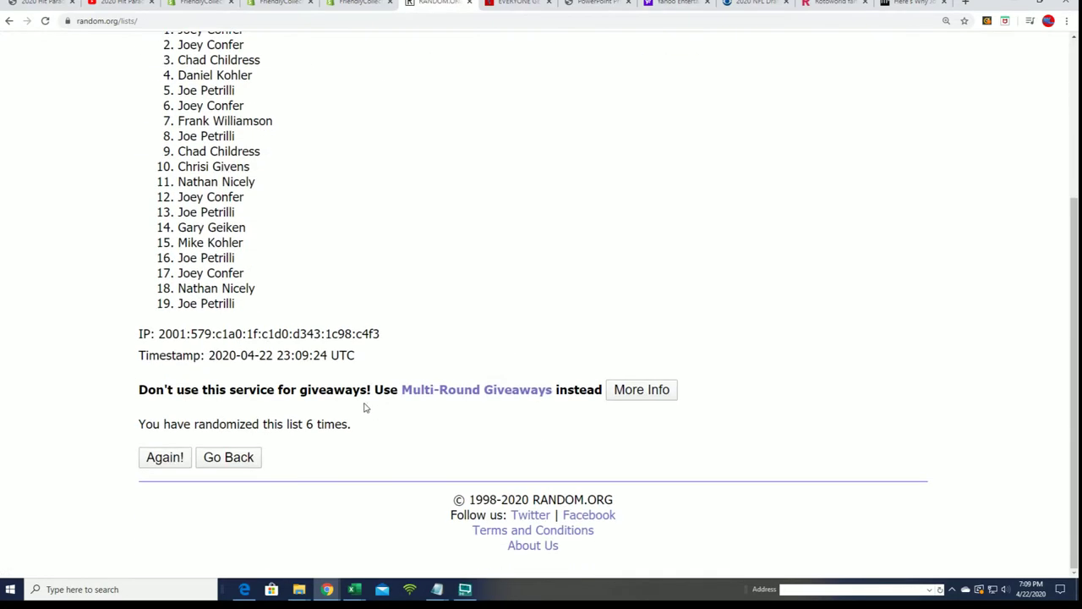
pyautogui.click(186, 464)
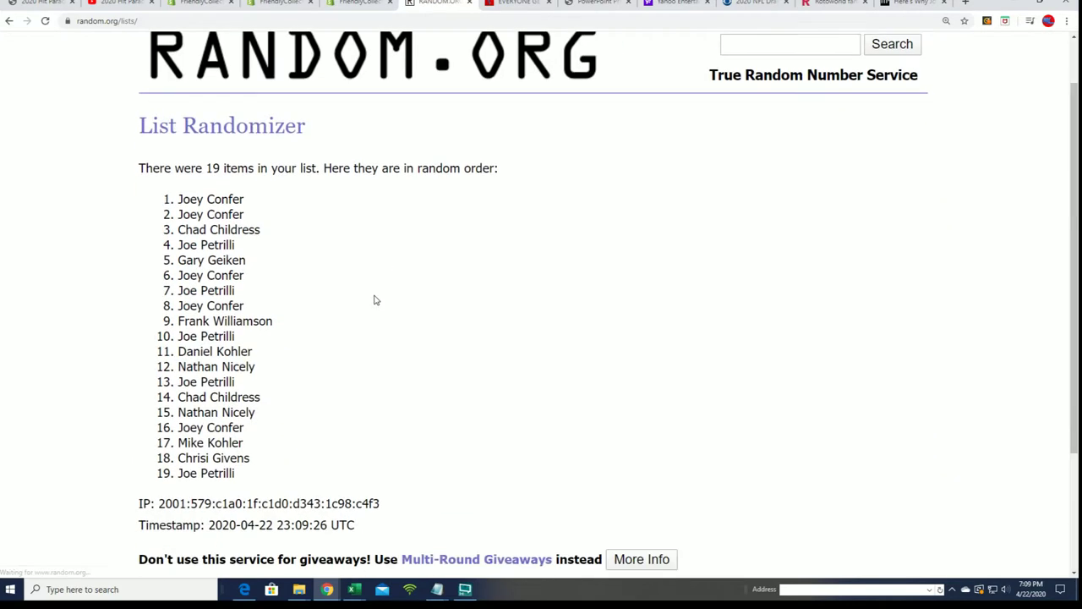
# Step: Select and copy the 19 shuffled names from the results page
pyautogui.moveTo(188, 148); pyautogui.dragTo(233, 377)
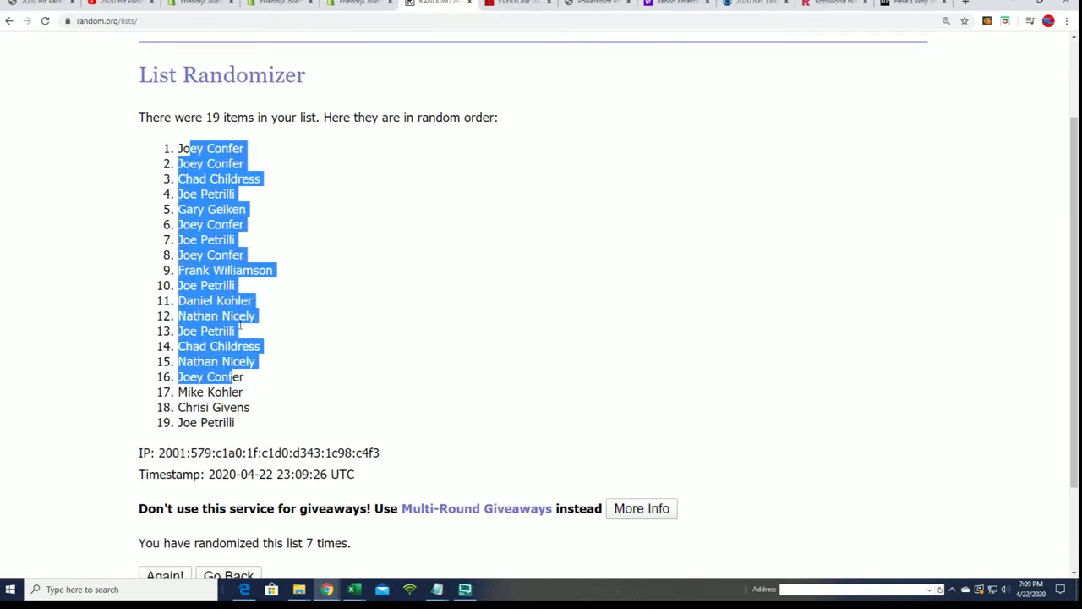
pyautogui.moveTo(180, 148)
pyautogui.mouseDown()
pyautogui.moveTo(214, 389)
pyautogui.moveTo(254, 425)
pyautogui.mouseUp()
pyautogui.rightClick(235, 402)
pyautogui.click(250, 409)
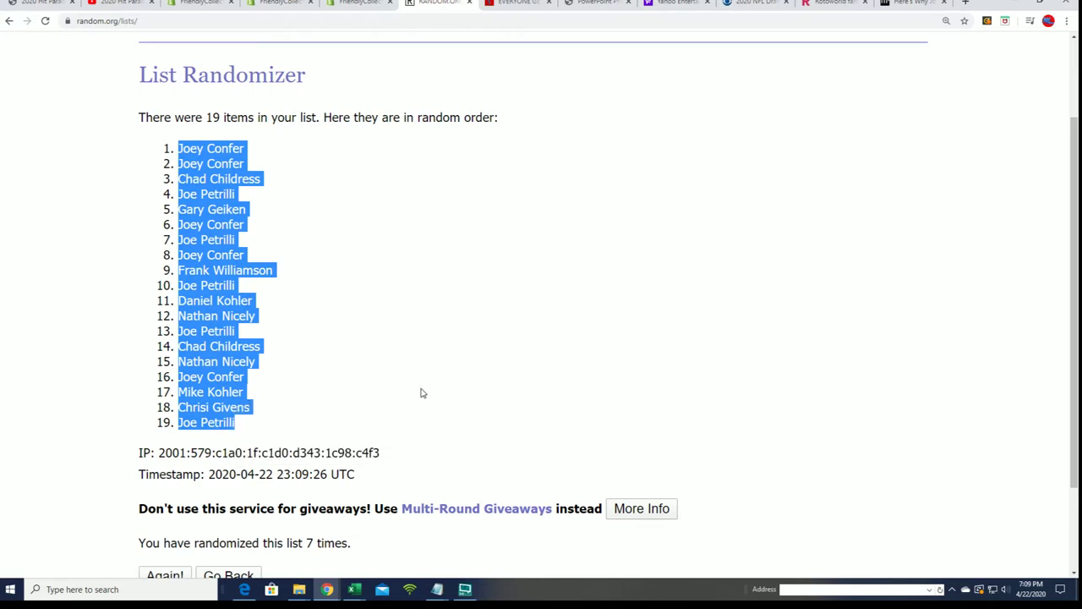
pyautogui.scroll(-1, 350, 382)
pyautogui.scroll(1, 364, 386)
pyautogui.hotkey('alt', 'Tab')
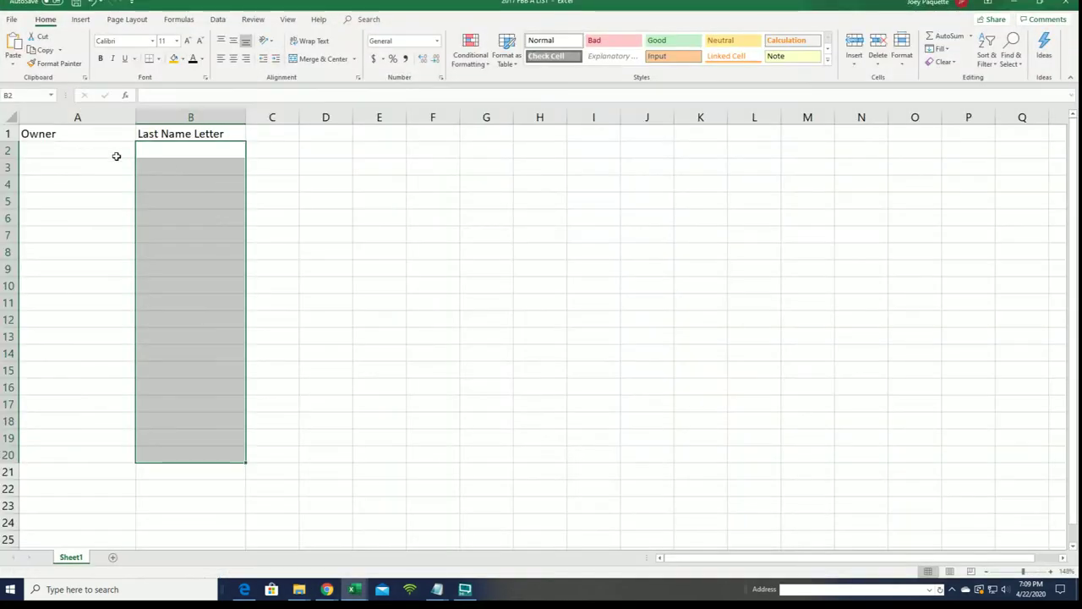
# Step: Paste the 19 shuffled names as Unicode text into A2:A20 under Owner
pyautogui.click(53, 150)
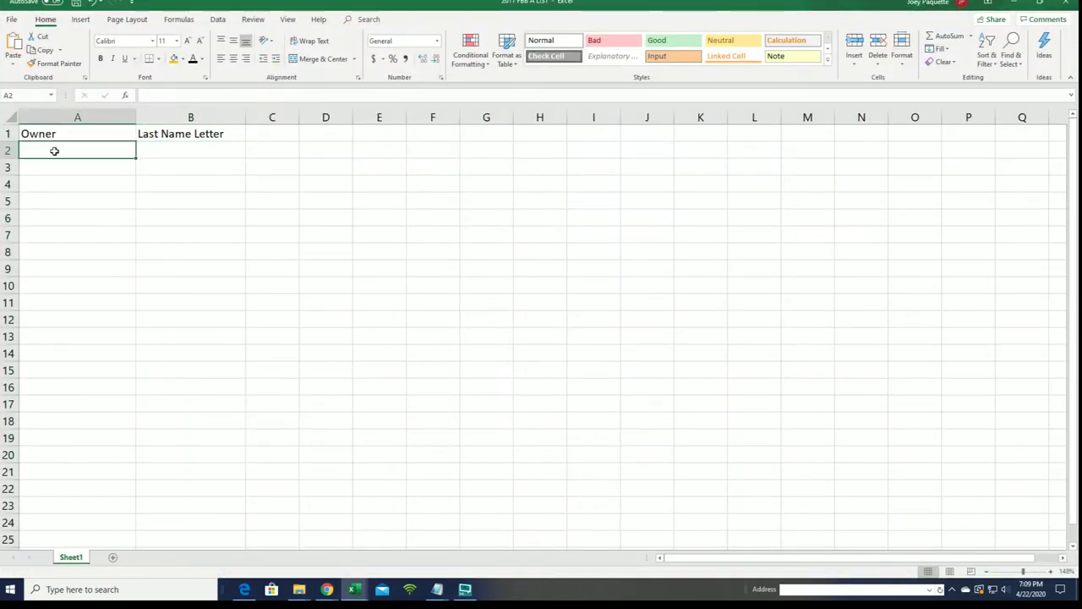
pyautogui.rightClick(52, 151)
pyautogui.click(76, 215)
pyautogui.press('Down')
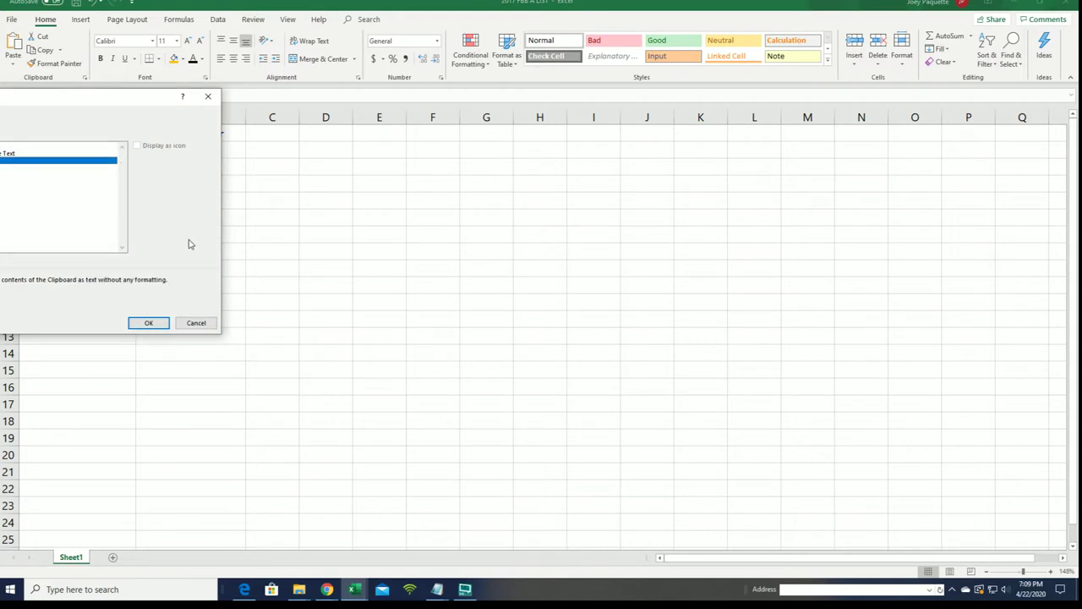
pyautogui.click(149, 322)
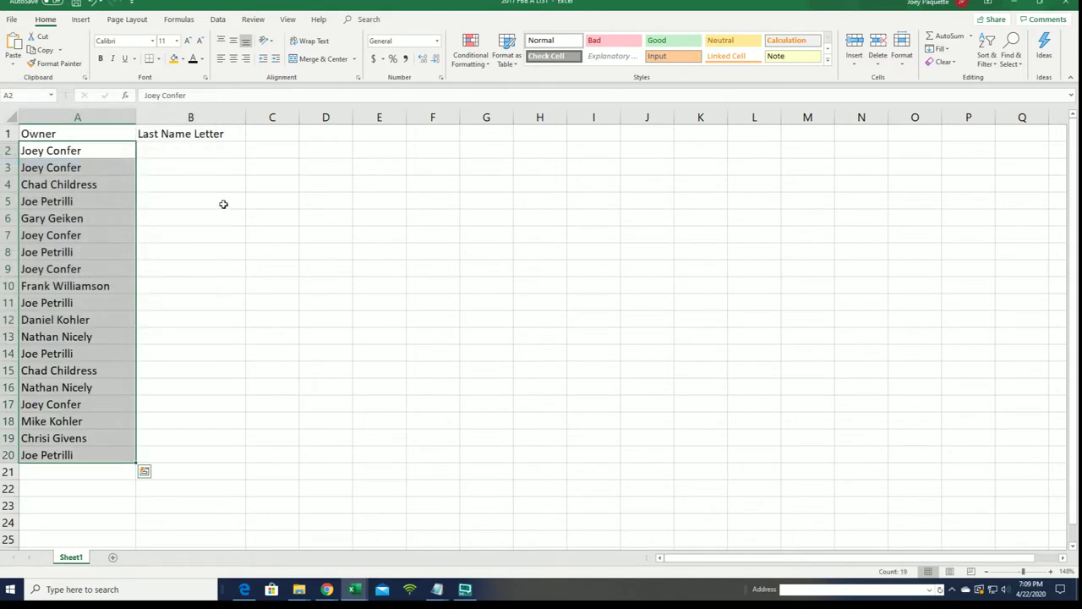
pyautogui.click(161, 150)
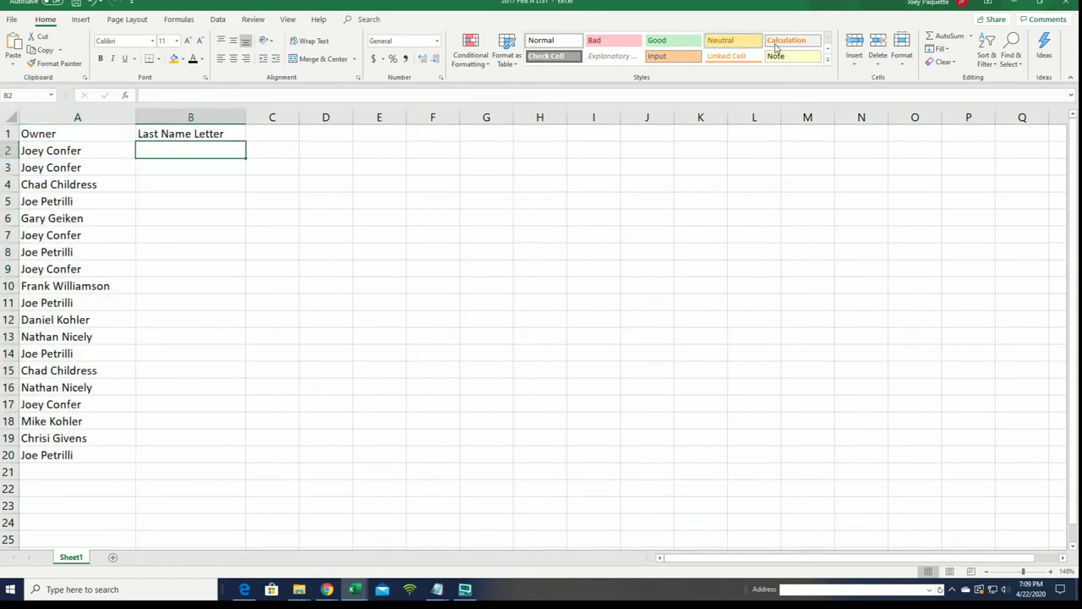
# Step: Copy the A–W letter list from Notepad
pyautogui.click(1015, 2)
pyautogui.scroll(2, 415, 85)
pyautogui.moveTo(388, 91)
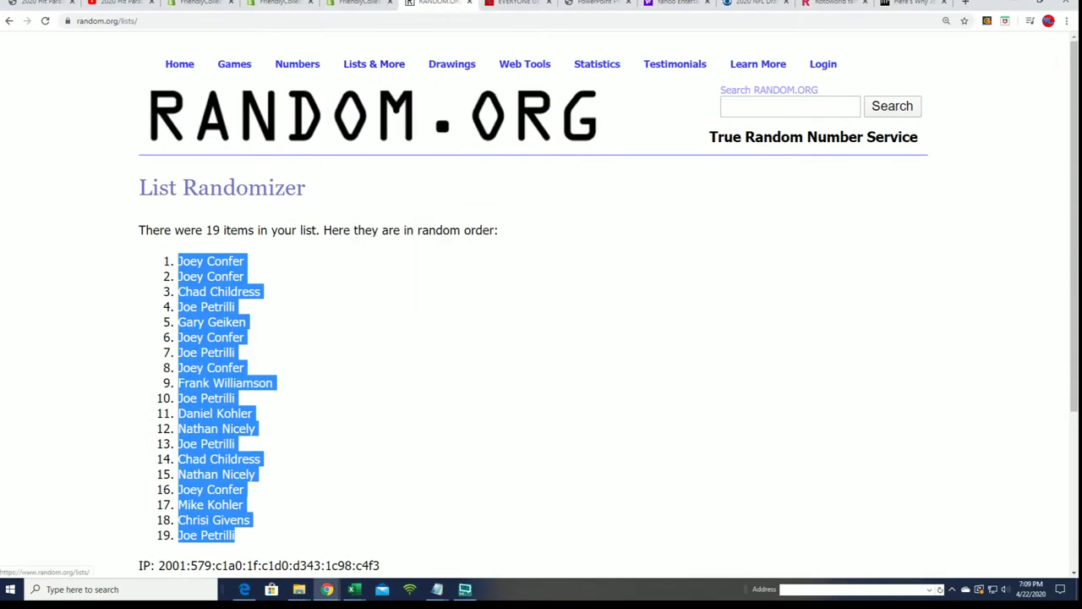
pyautogui.hotkey('alt', 'Tab')
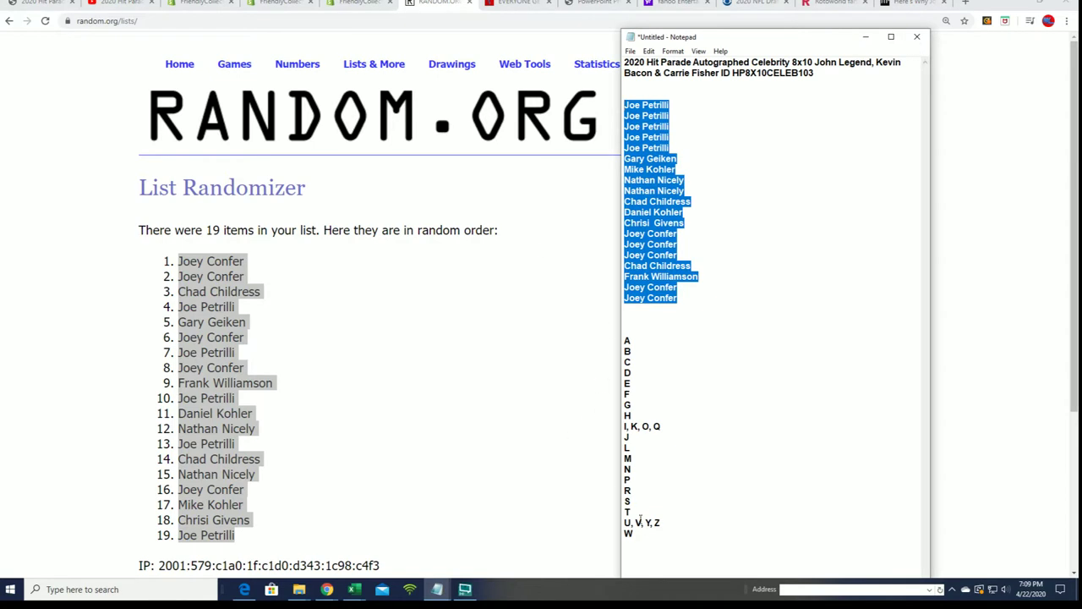
pyautogui.doubleClick(628, 533)
pyautogui.moveTo(628, 533)
pyautogui.mouseDown()
pyautogui.moveTo(614, 337)
pyautogui.moveTo(655, 428)
pyautogui.moveTo(635, 526)
pyautogui.moveTo(629, 519)
pyautogui.mouseUp()
pyautogui.click(650, 357)
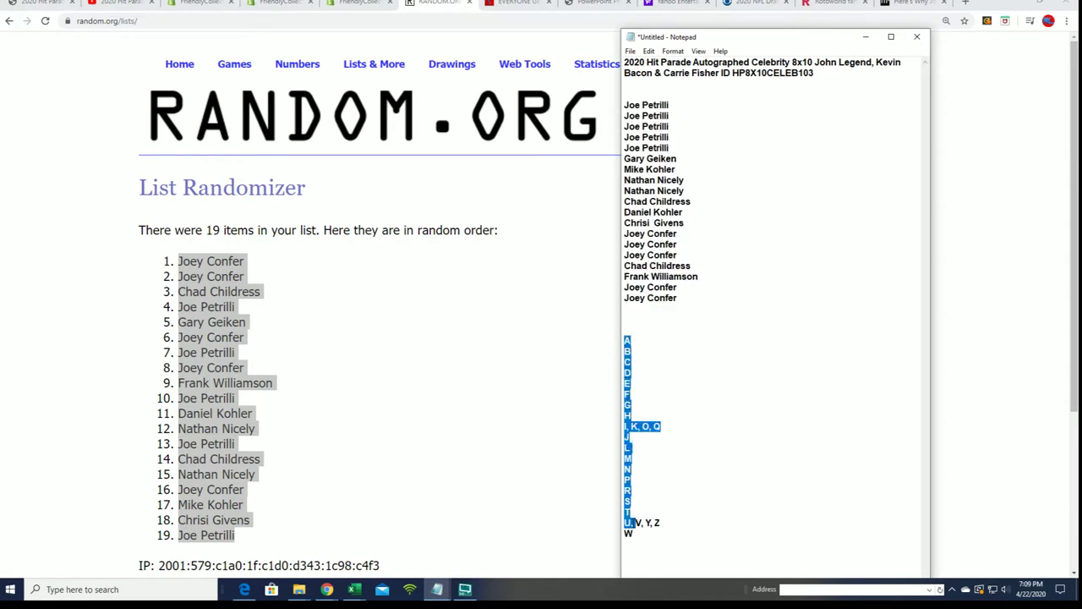
pyautogui.rightClick(627, 516)
pyautogui.click(834, 458)
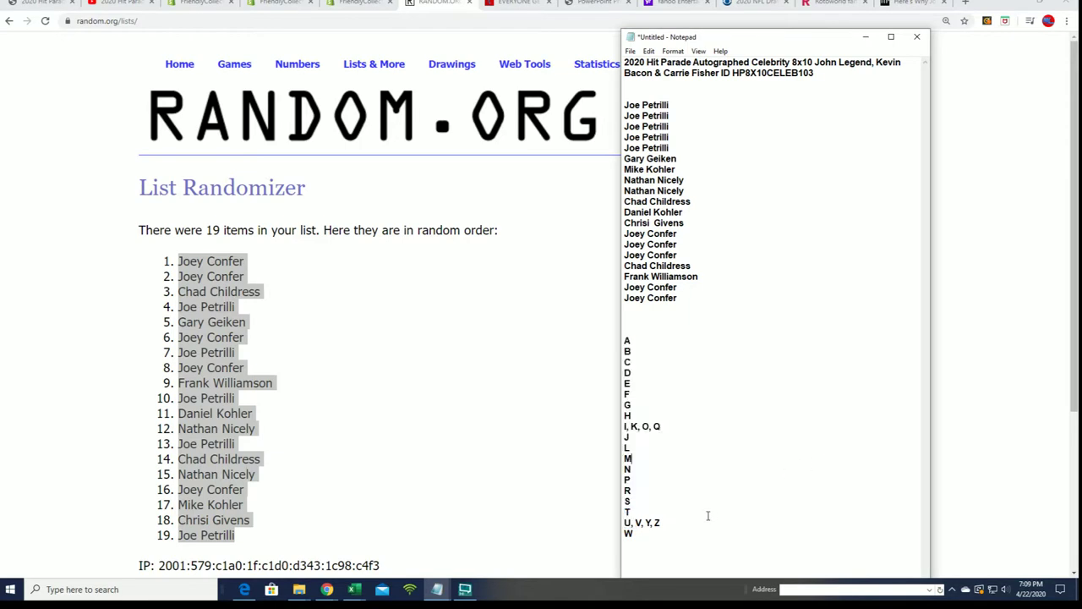
pyautogui.moveTo(643, 534); pyautogui.dragTo(626, 336)
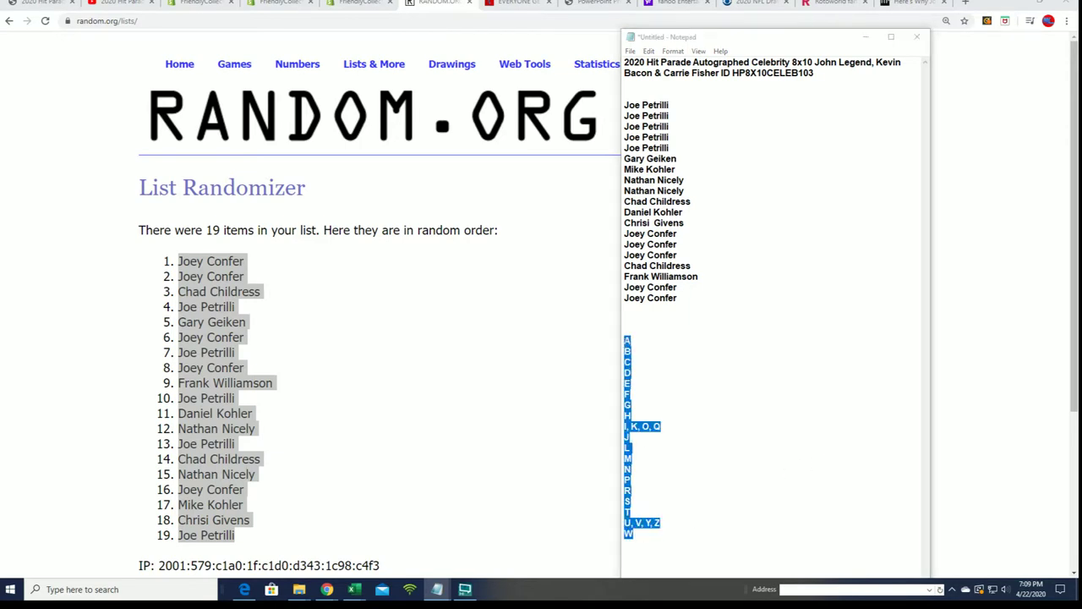
pyautogui.rightClick(644, 340)
pyautogui.click(659, 374)
# Step: Paste the letter list into a fresh List Randomizer form
pyautogui.hotkey('alt', 'Tab')
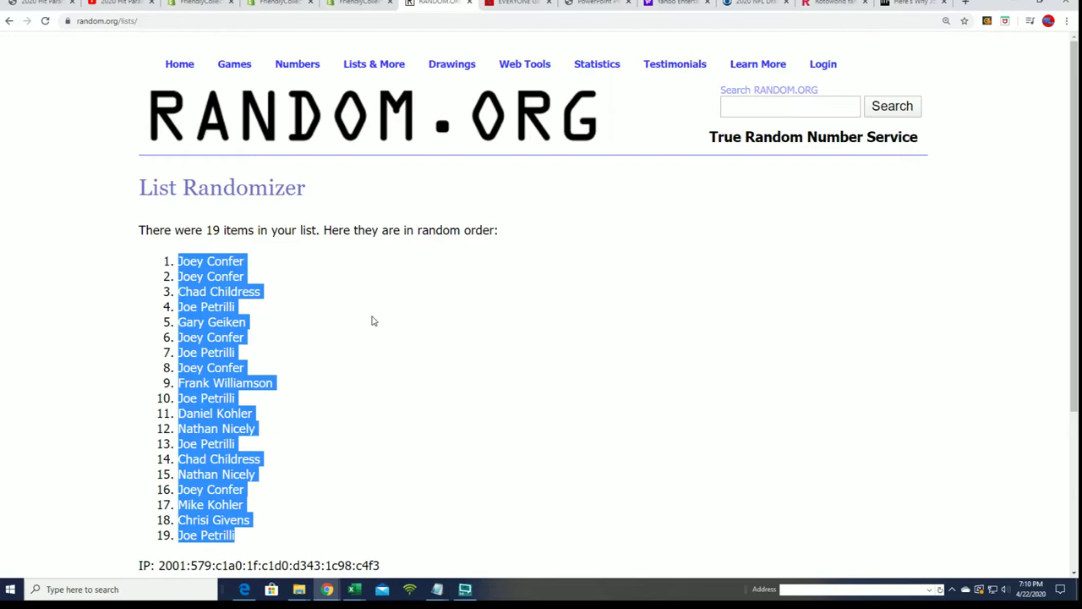
pyautogui.moveTo(369, 65)
pyautogui.click(366, 88)
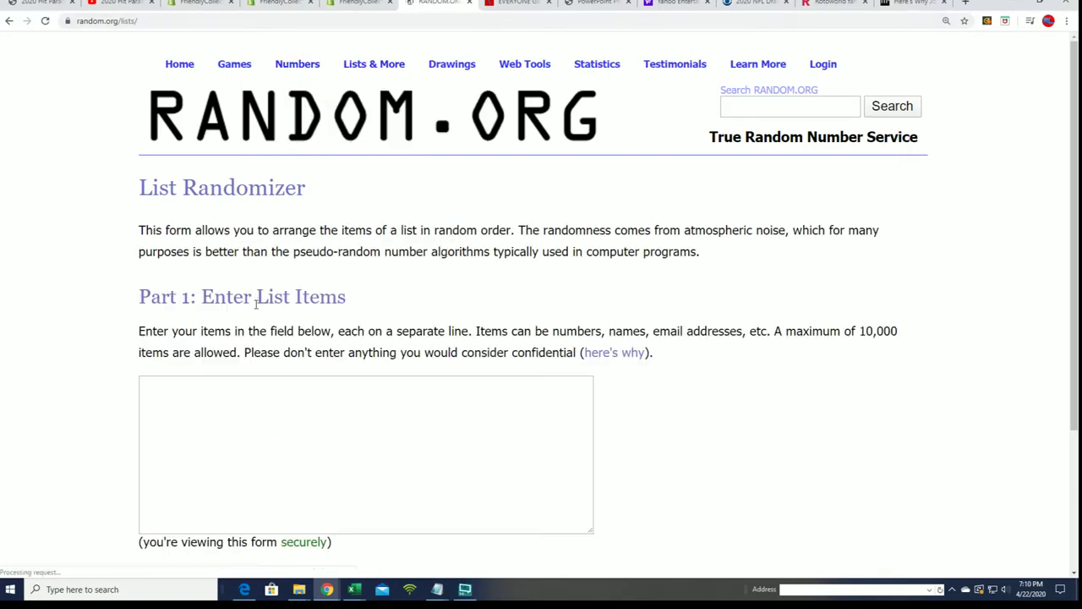
pyautogui.click(163, 386)
pyautogui.rightClick(162, 388)
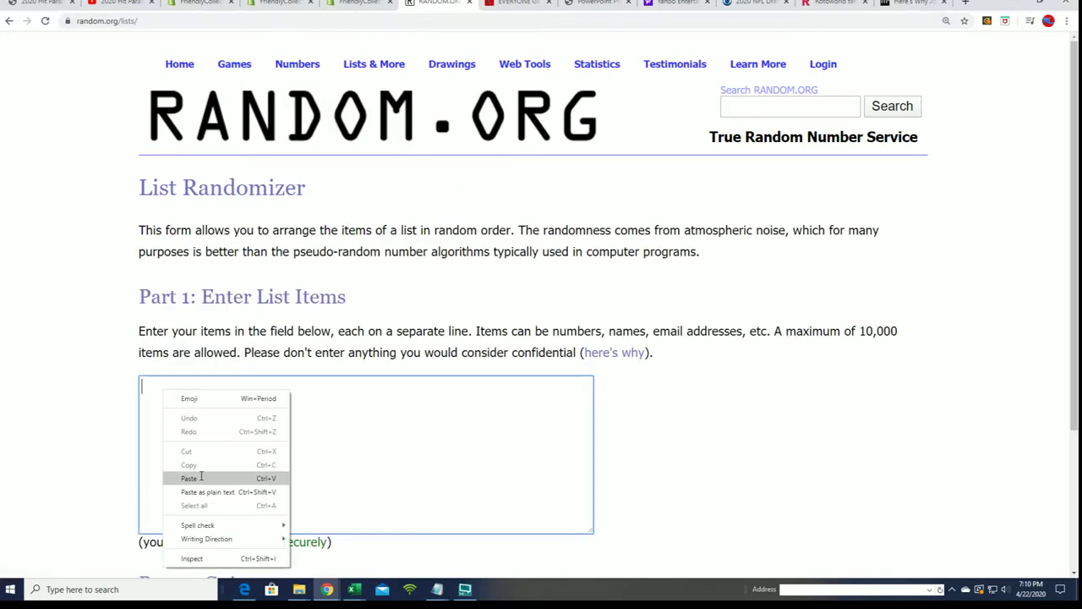
pyautogui.click(204, 476)
pyautogui.scroll(-3, 689, 405)
# Step: Randomize the letter groups and reshuffle five more times, ending with M, L, F first
pyautogui.click(188, 461)
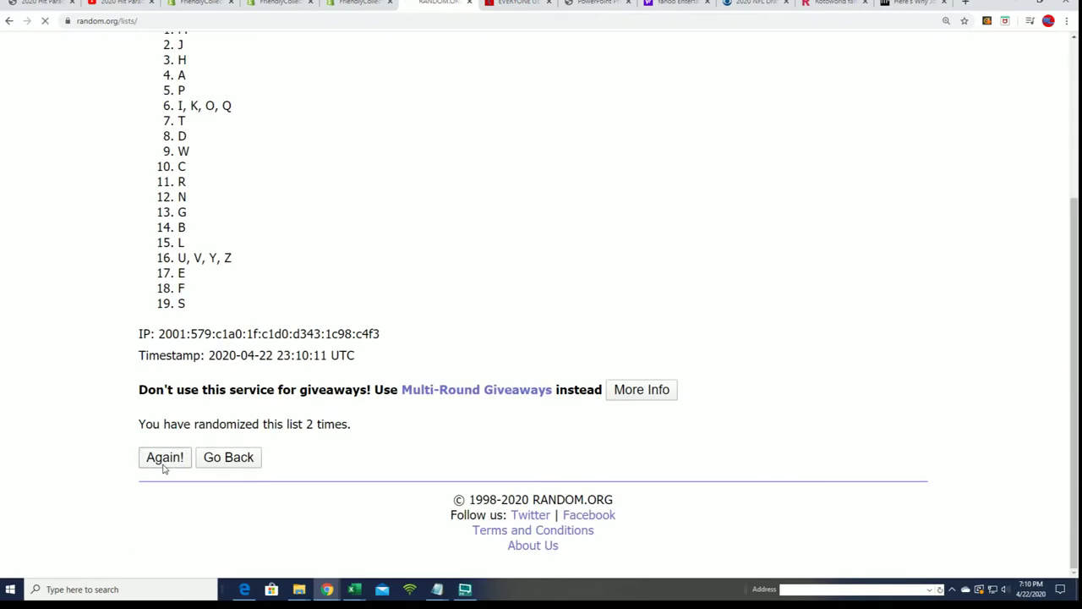
pyautogui.click(165, 464)
pyautogui.scroll(-3, 152, 470)
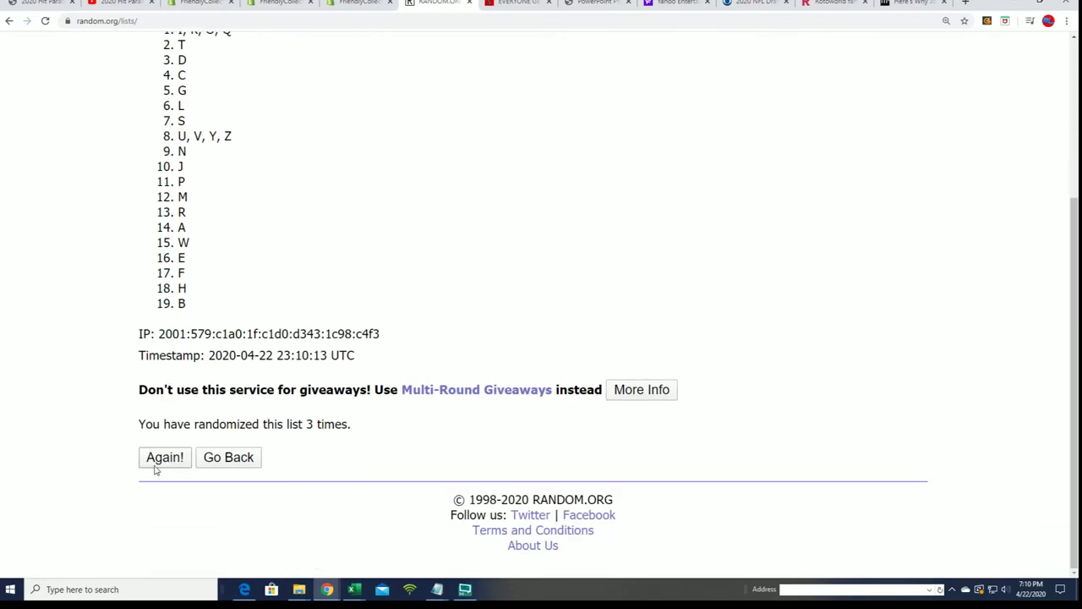
pyautogui.click(161, 456)
pyautogui.scroll(-3, 188, 420)
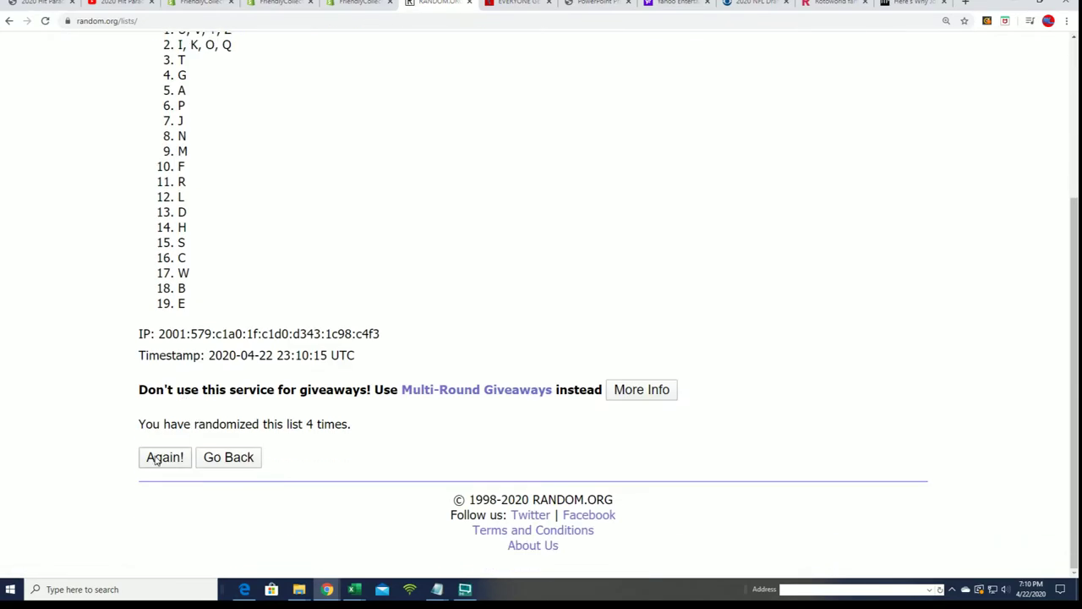
pyautogui.click(165, 457)
pyautogui.scroll(-3, 266, 350)
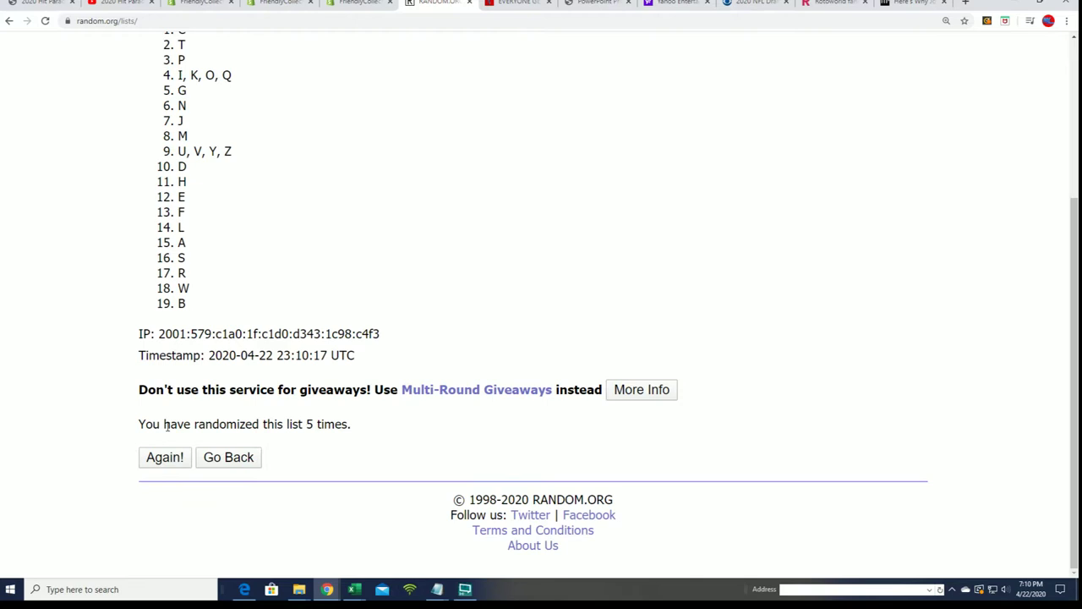
pyautogui.click(156, 463)
pyautogui.scroll(-3, 244, 205)
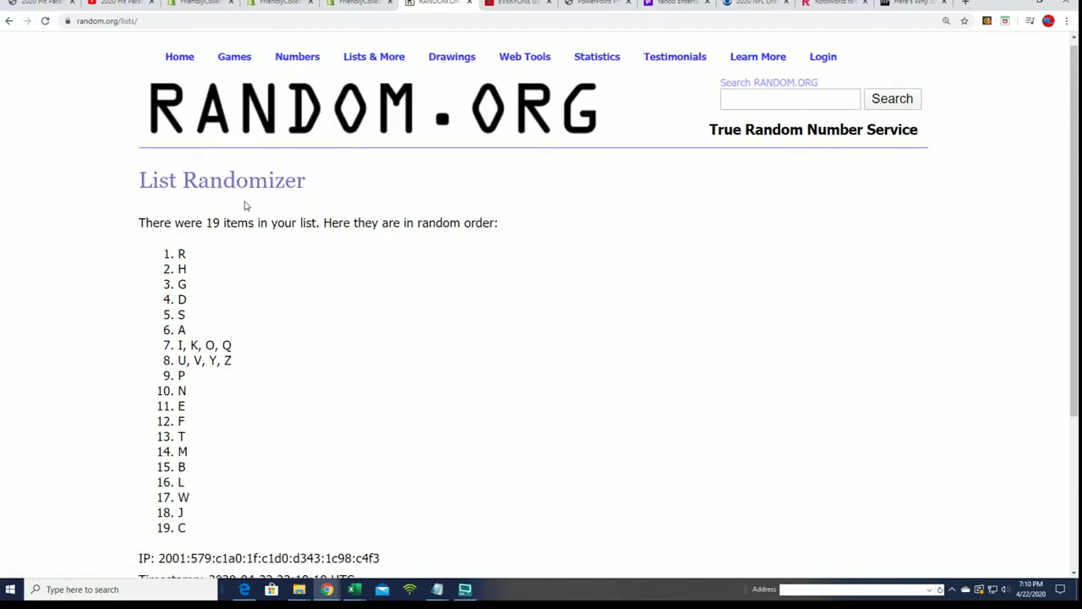
pyautogui.click(162, 457)
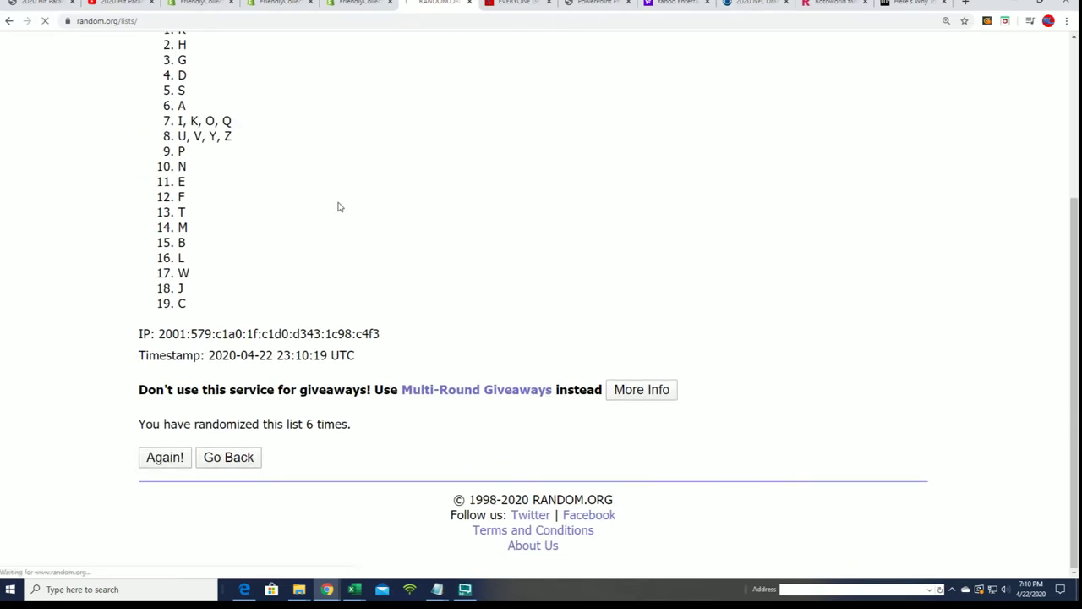
# Step: Copy the final shuffled letter list, M through T
pyautogui.moveTo(167, 199)
pyautogui.mouseDown()
pyautogui.moveTo(211, 475)
pyautogui.moveTo(180, 355)
pyautogui.moveTo(174, 203)
pyautogui.moveTo(185, 197)
pyautogui.mouseUp()
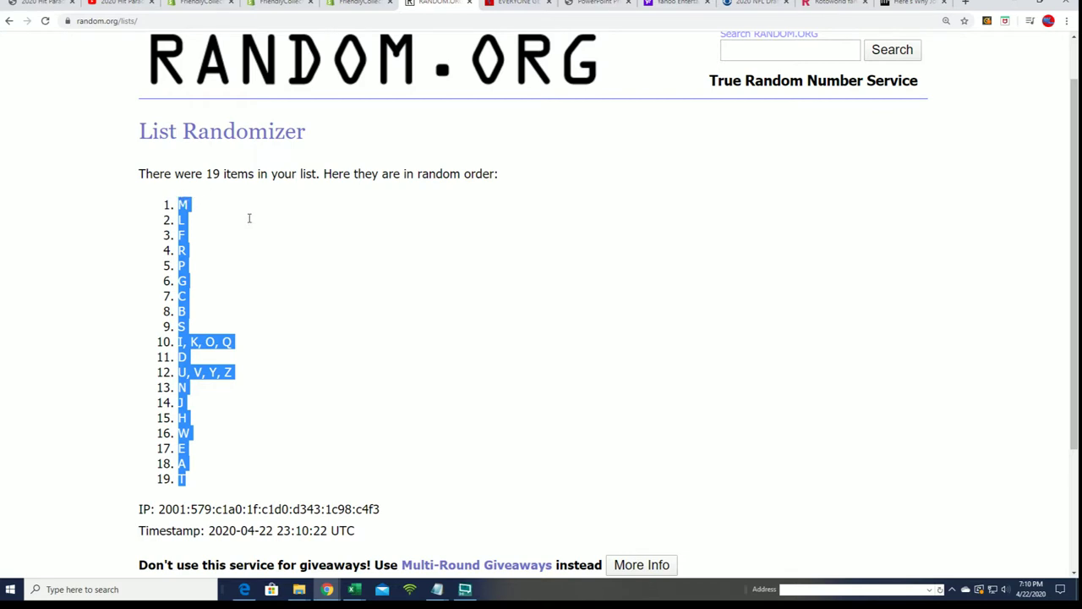
pyautogui.rightClick(186, 207)
pyautogui.click(228, 213)
pyautogui.hotkey('alt', 'Tab')
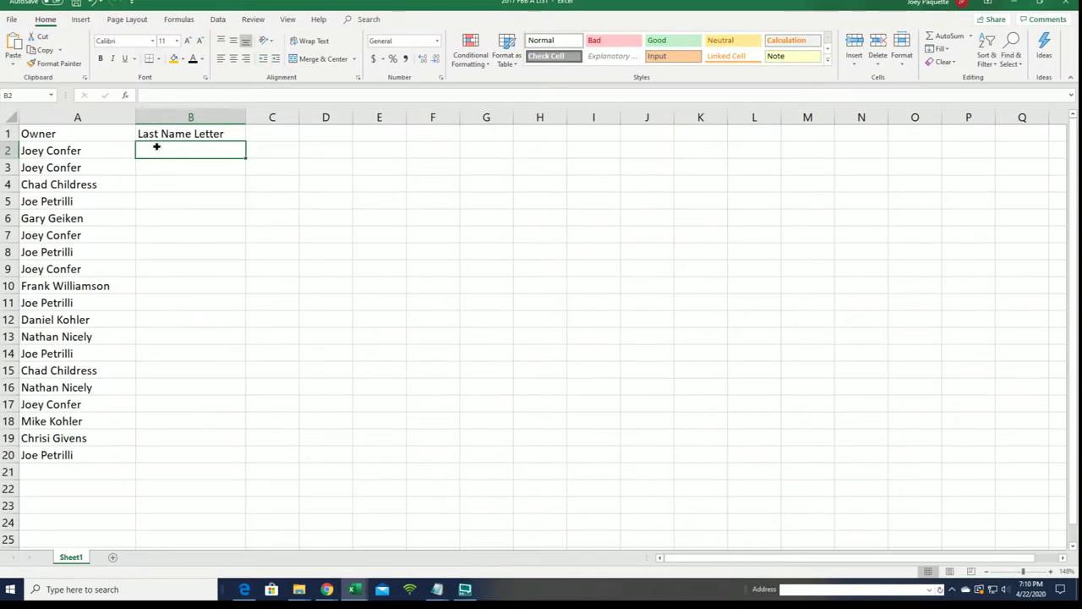
# Step: Paste the shuffled letters as plain text into B2:B20 and narrow column A
pyautogui.rightClick(159, 147)
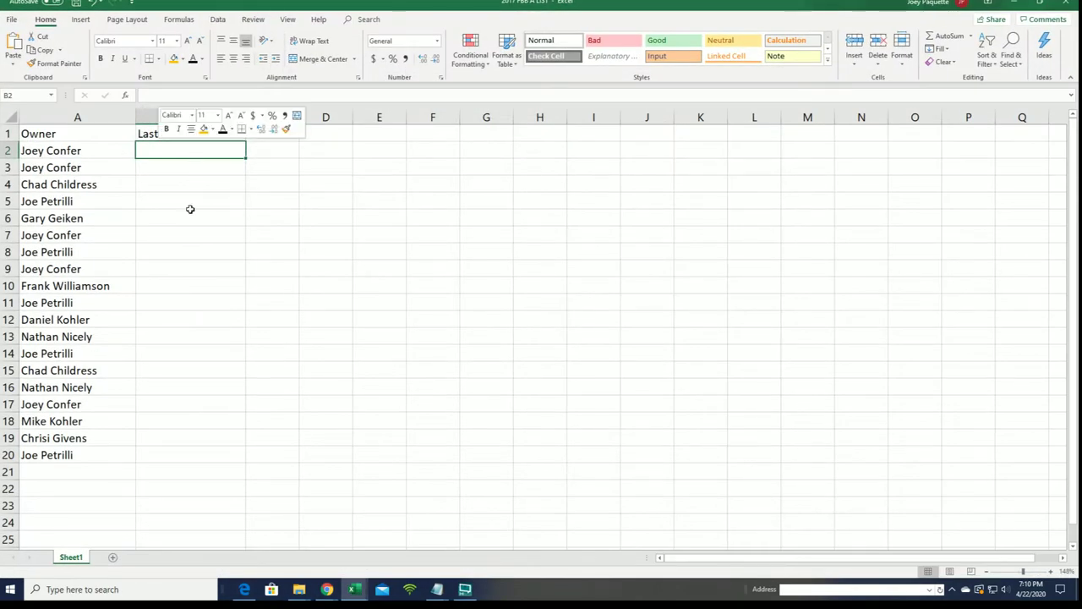
pyautogui.click(189, 211)
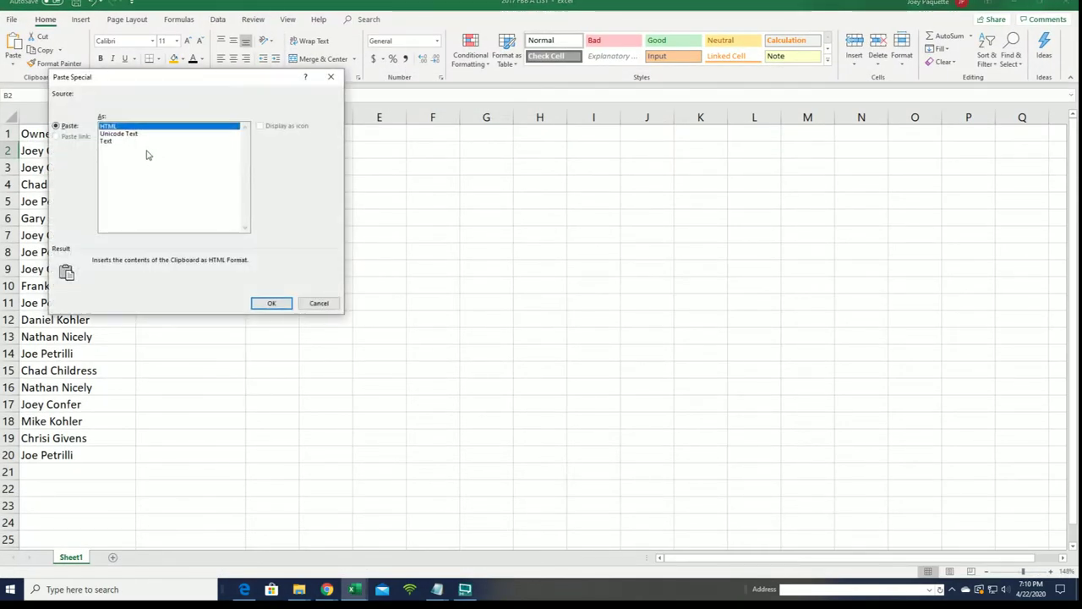
pyautogui.click(107, 141)
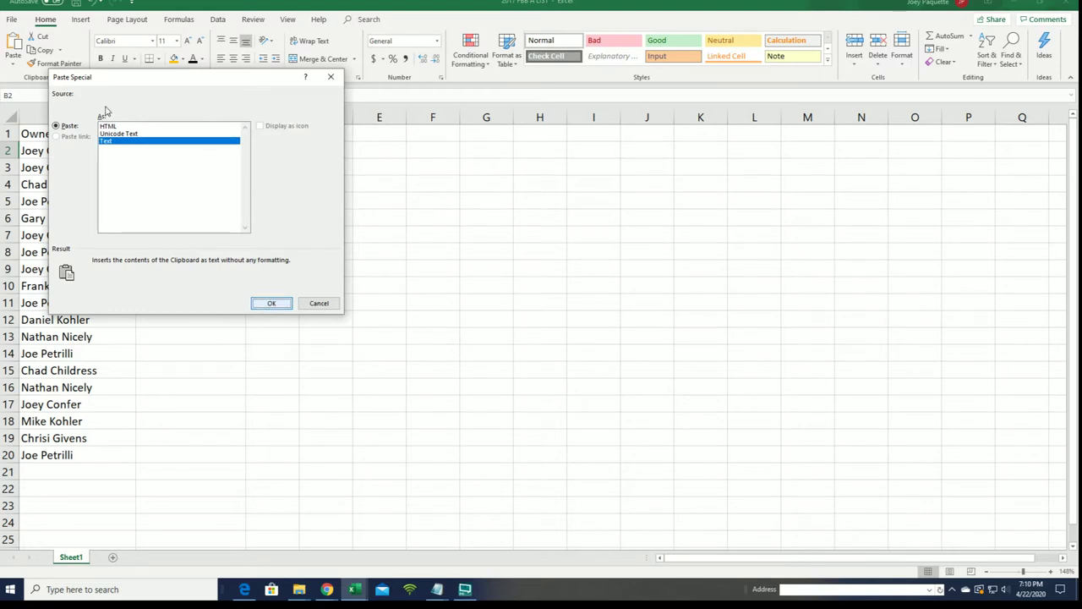
pyautogui.press('Return')
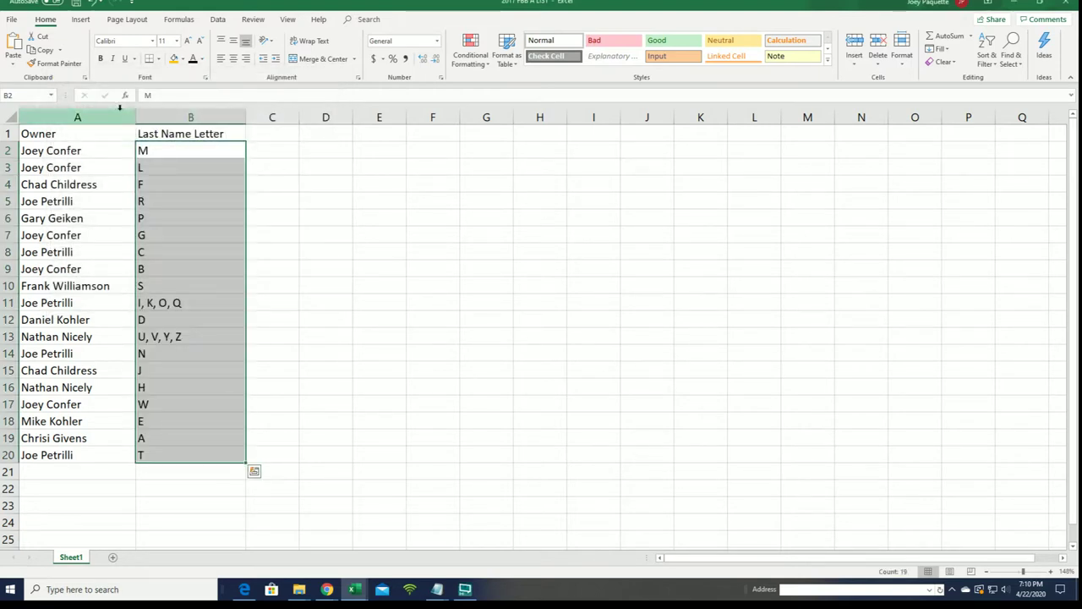
pyautogui.click(128, 108)
pyautogui.moveTo(135, 118); pyautogui.dragTo(113, 118)
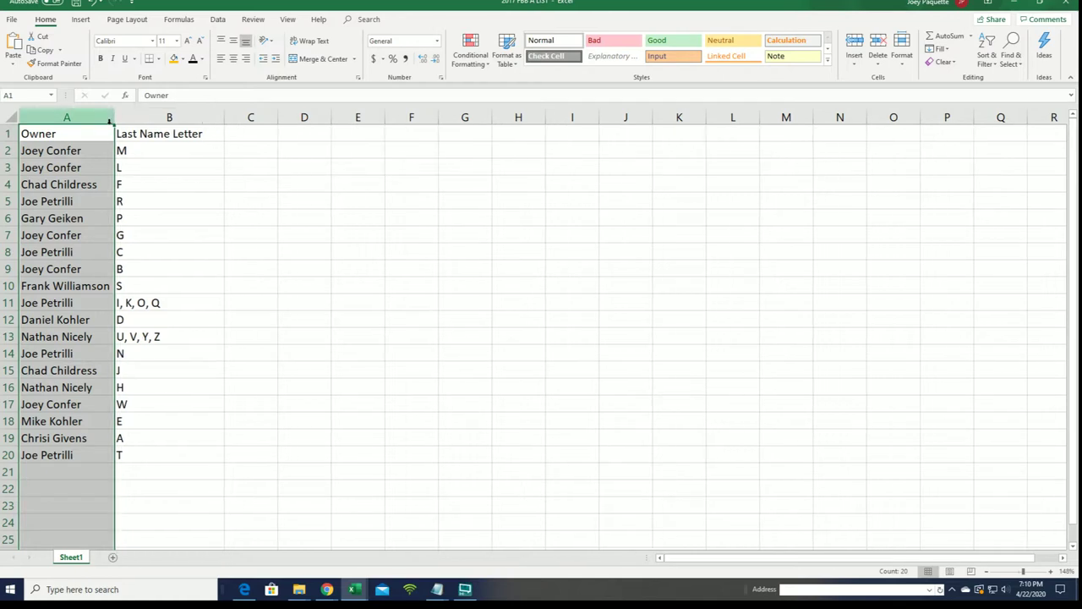